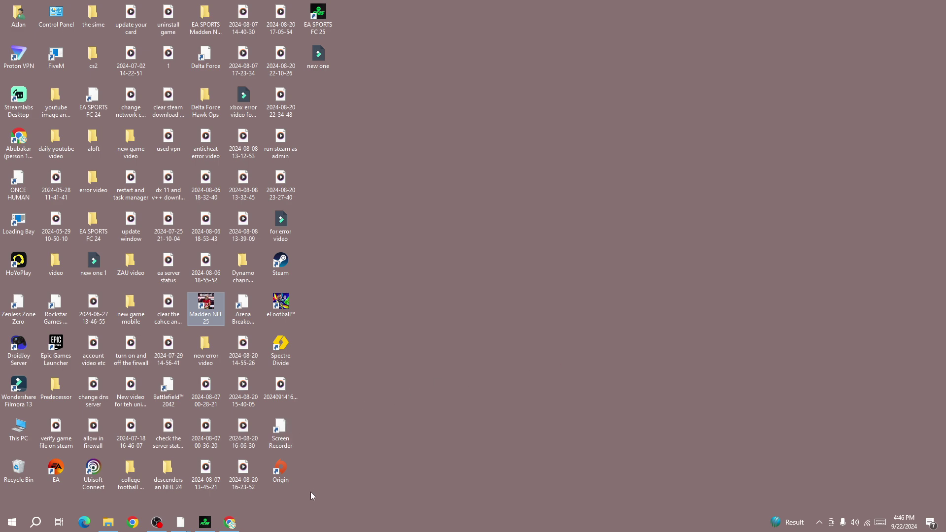
click(230, 522)
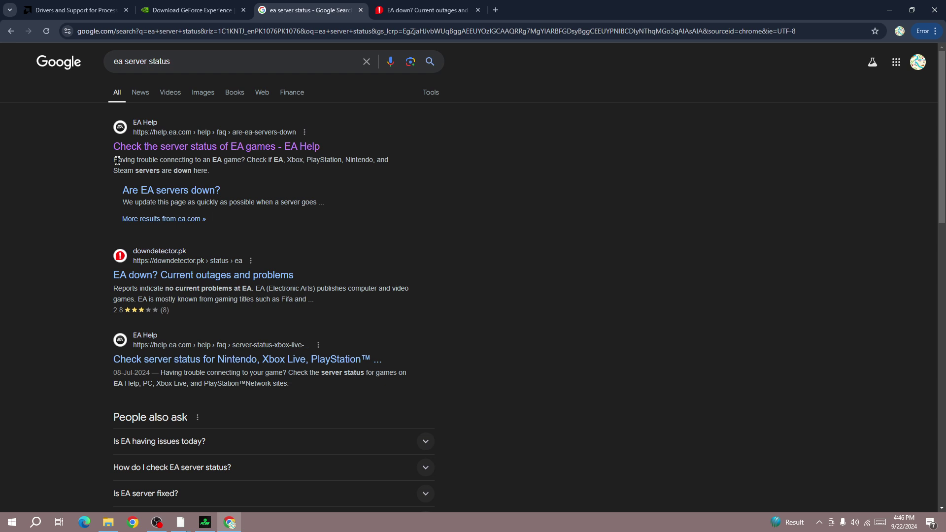
click(124, 152)
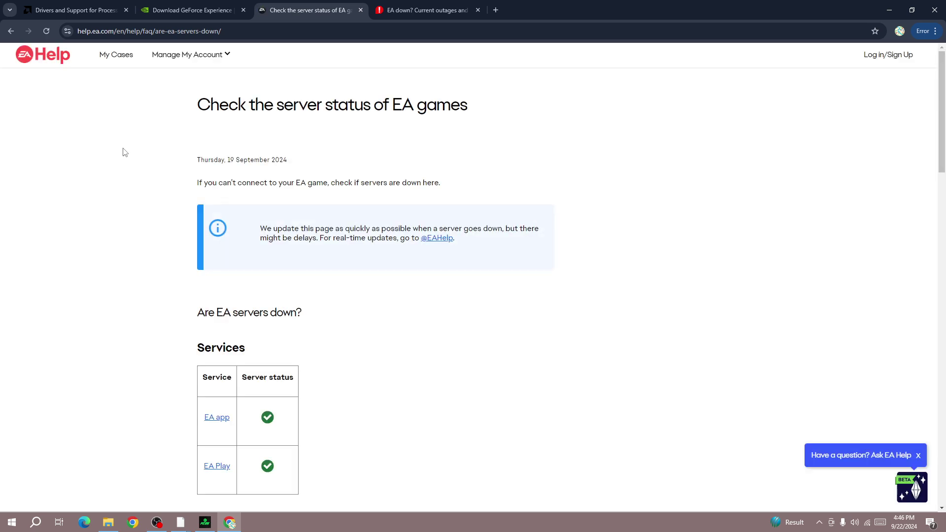
scroll(179, 195, down, 2)
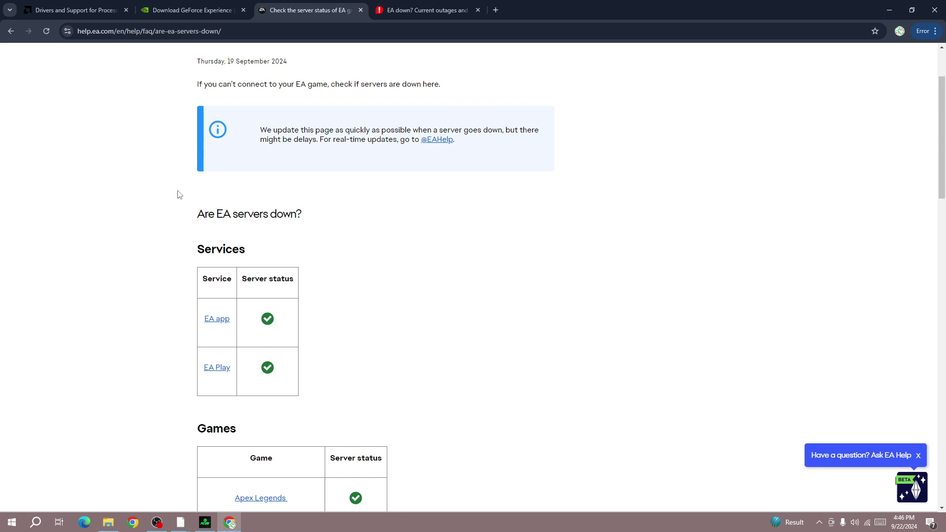
scroll(179, 195, down, 4)
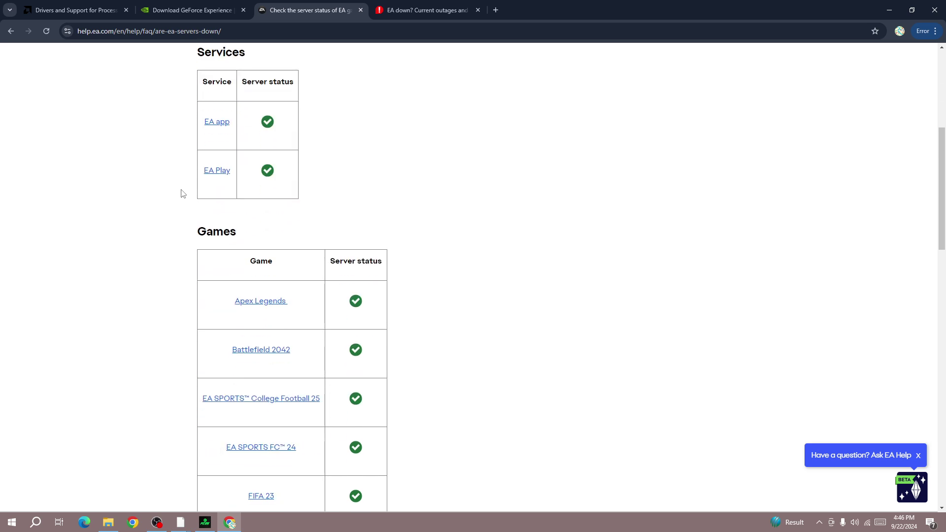
scroll(182, 193, down, 4)
scroll(183, 193, down, 3)
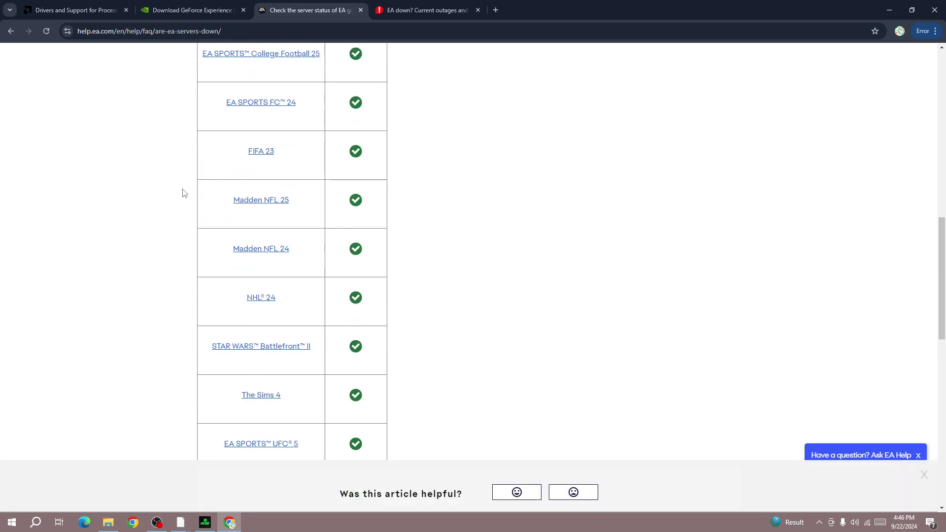
scroll(183, 193, down, 4)
scroll(182, 194, down, 6)
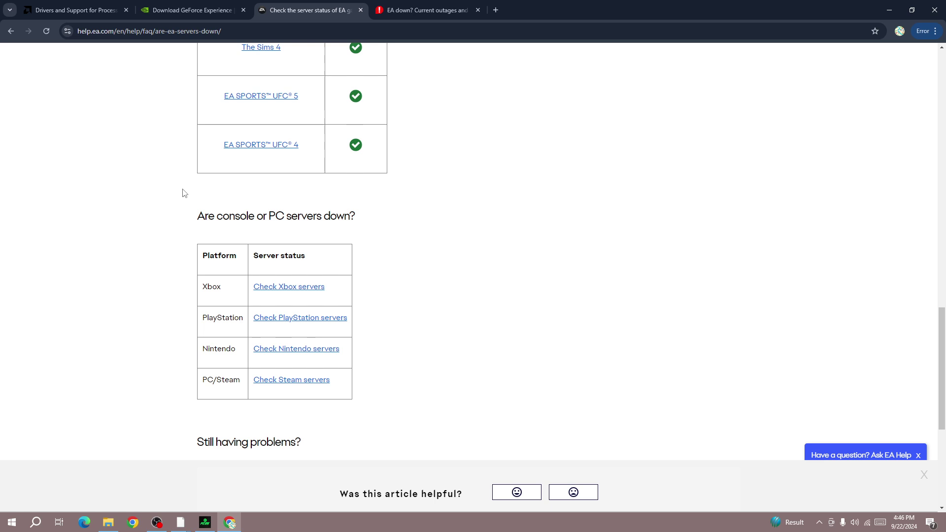
scroll(183, 193, up, 4)
scroll(183, 193, up, 11)
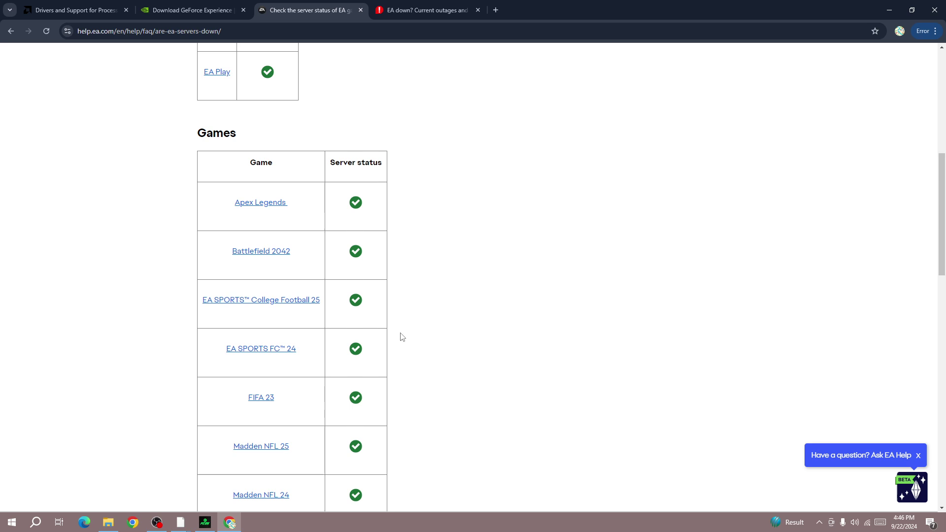
scroll(417, 326, up, 3)
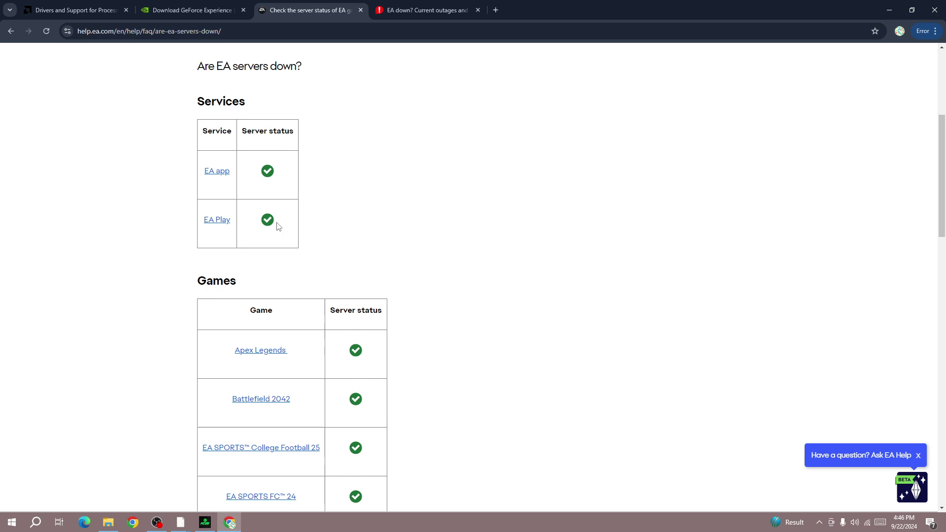
scroll(277, 224, up, 3)
scroll(263, 289, up, 2)
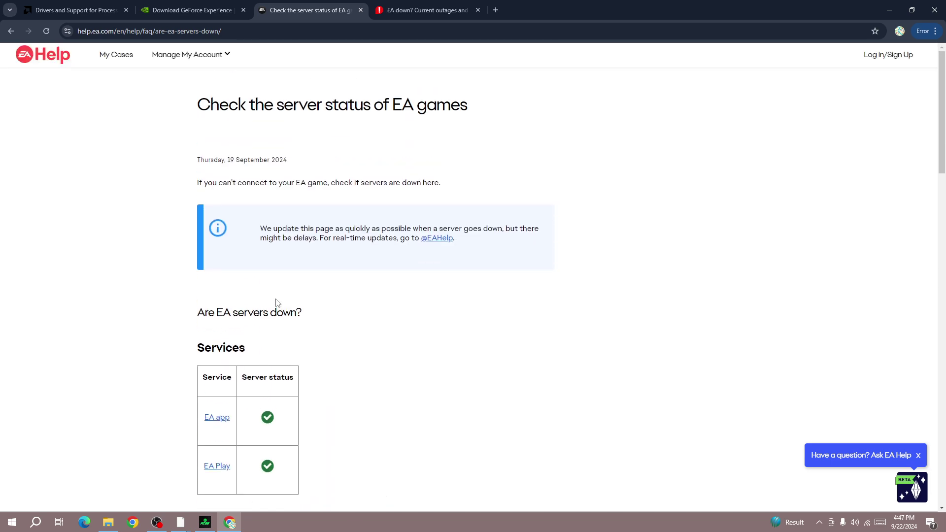
scroll(285, 308, down, 5)
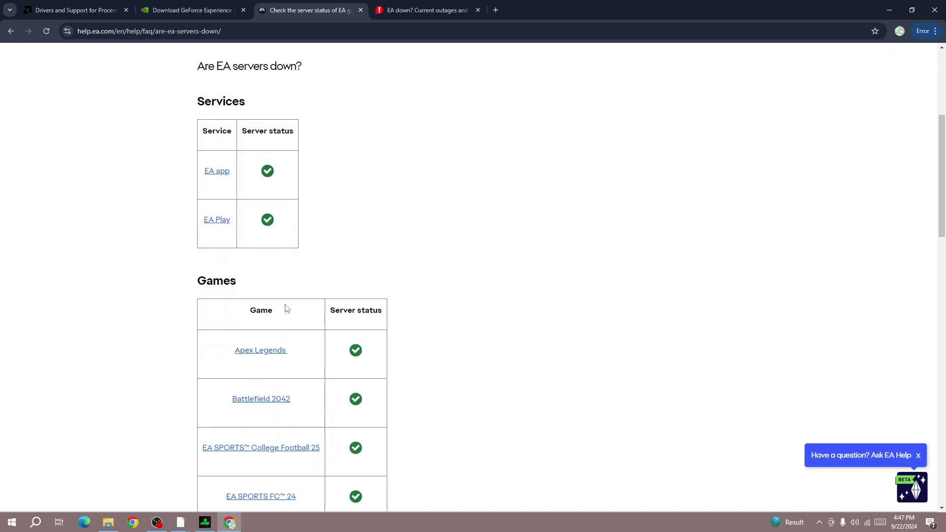
scroll(285, 308, up, 4)
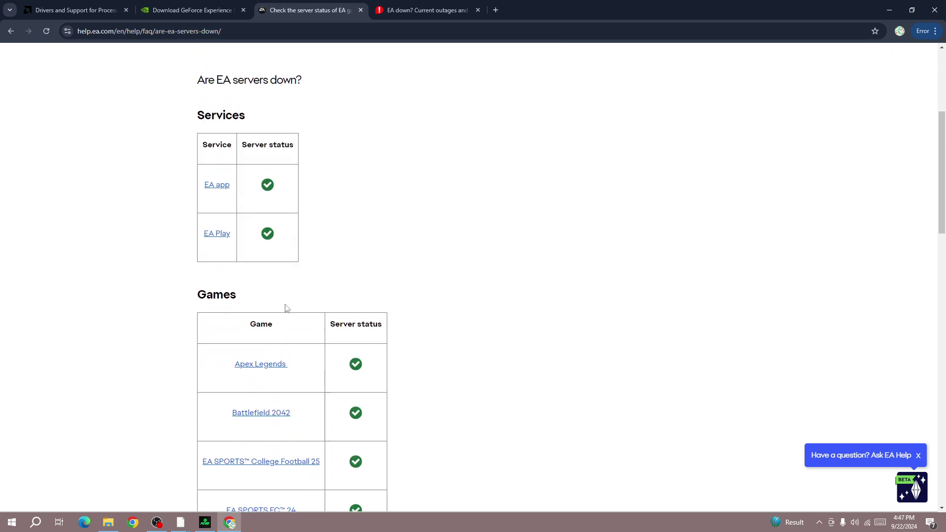
Step: Switch to Downdetector's 'EA down?' page, cancel the Pakistan site popup, and check the outages chart
click(410, 14)
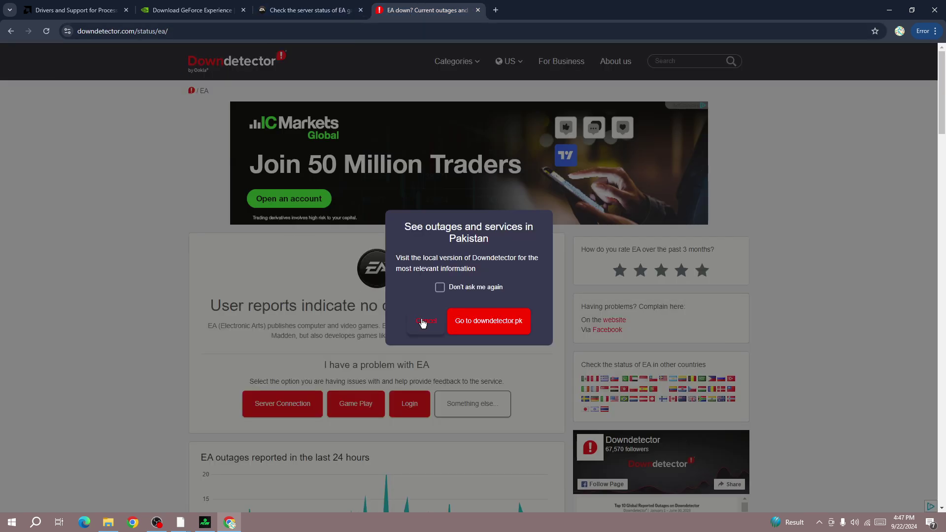
click(425, 321)
scroll(404, 379, down, 3)
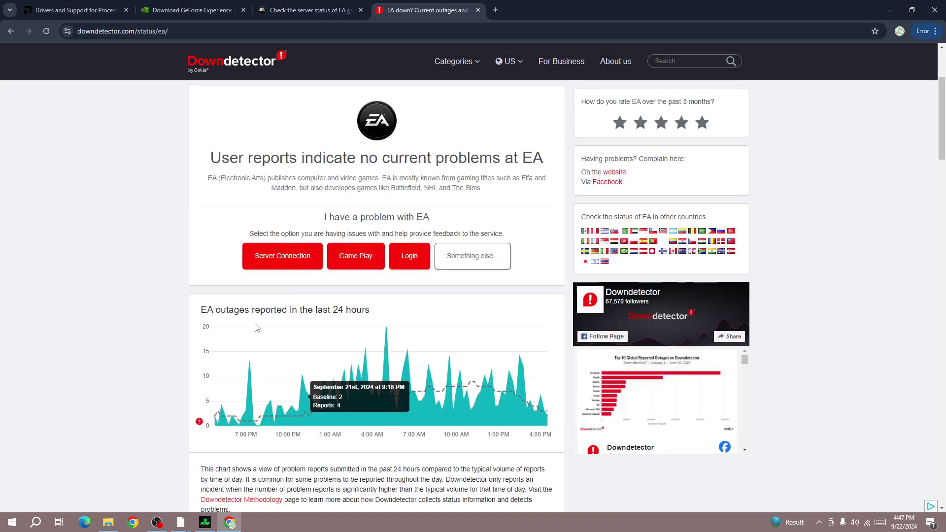
scroll(230, 309, up, 3)
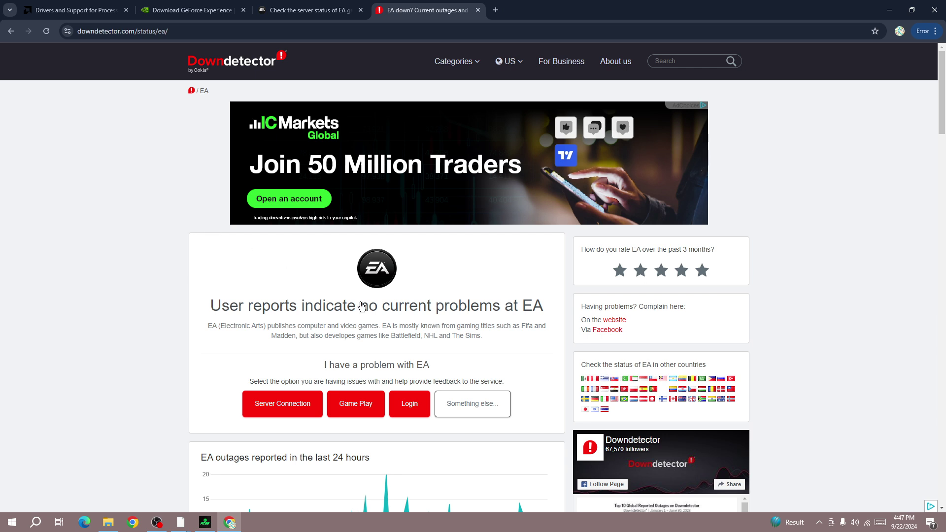
Step: Show the desktop, then briefly open and close Task Manager
key(super+d)
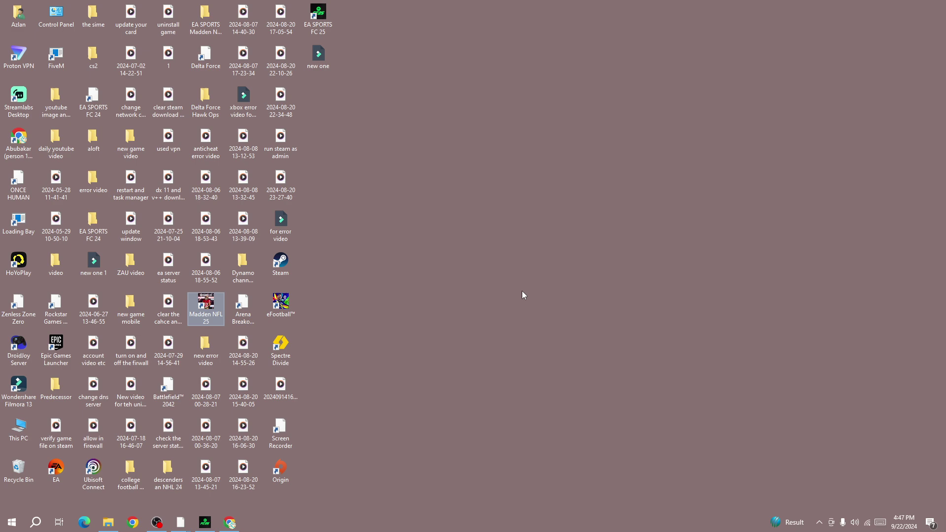
key(ctrl+shift+Escape)
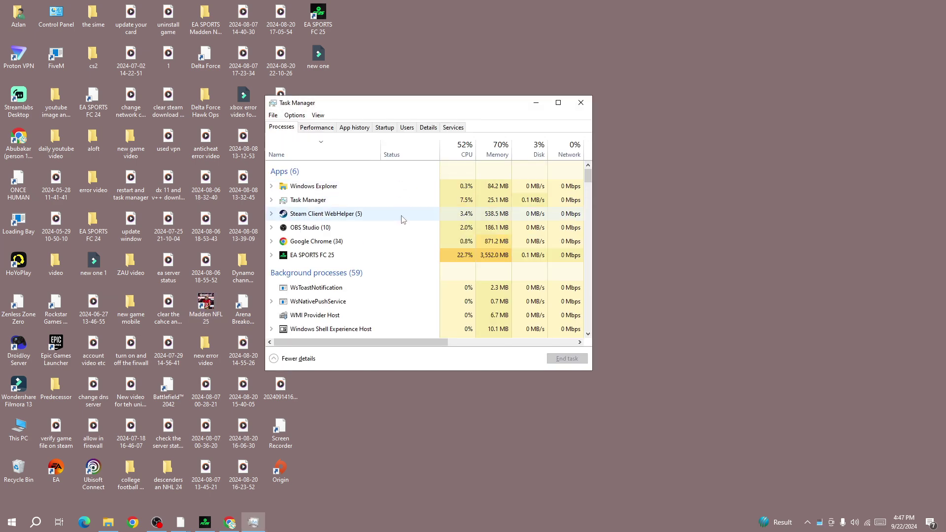
click(581, 103)
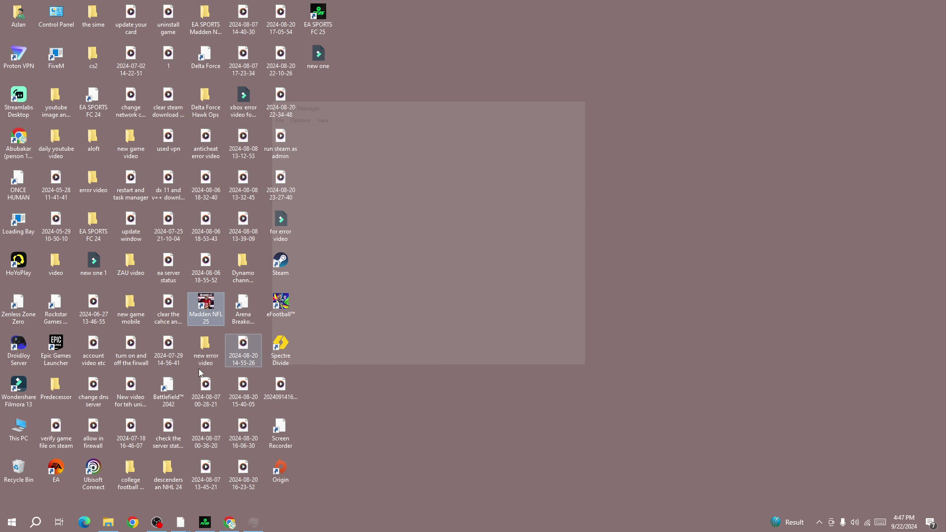
Step: Reopen Task Manager from the Win+X menu, maximise it, and inspect the EA SPORTS FC 25 process
right_click(12, 524)
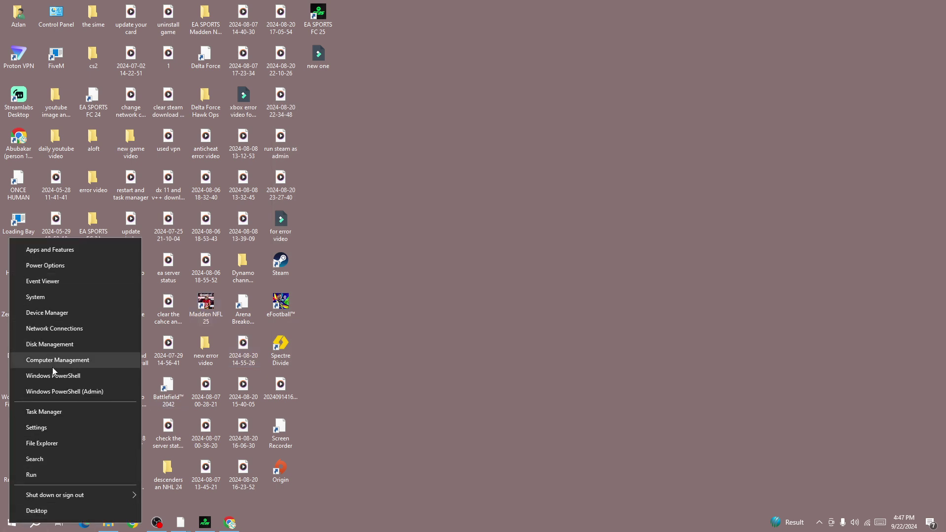
click(46, 412)
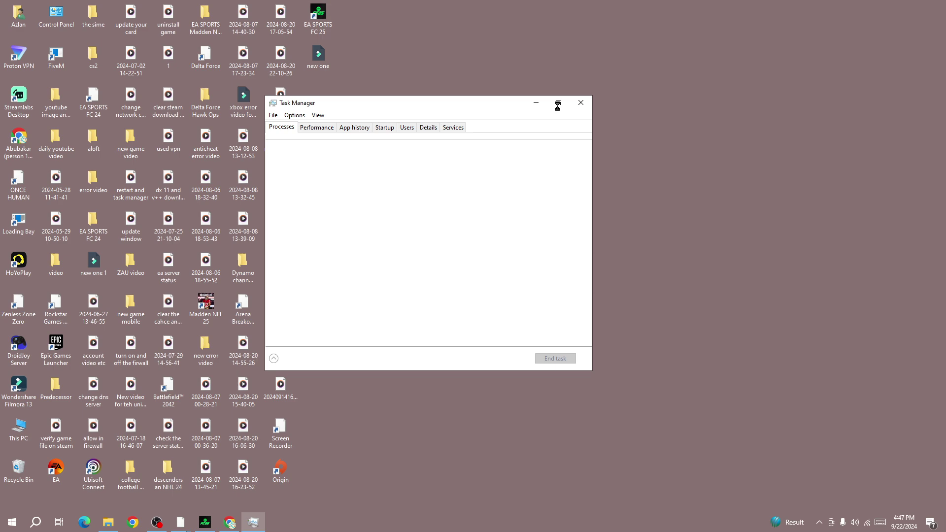
click(557, 103)
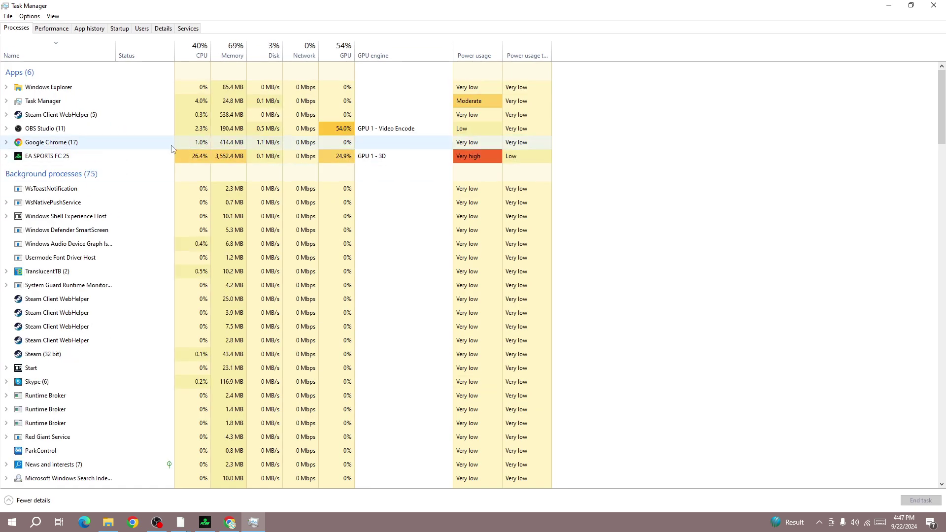
right_click(30, 157)
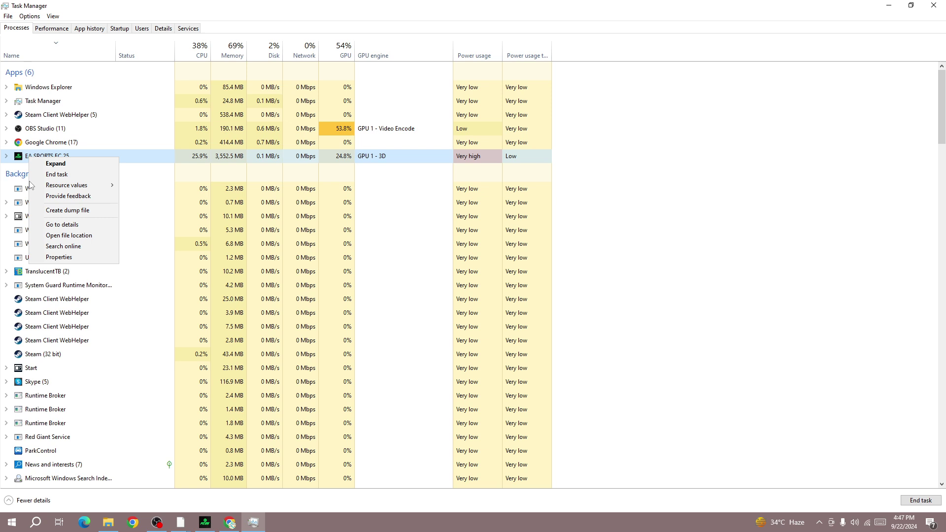
mouse_move(58, 185)
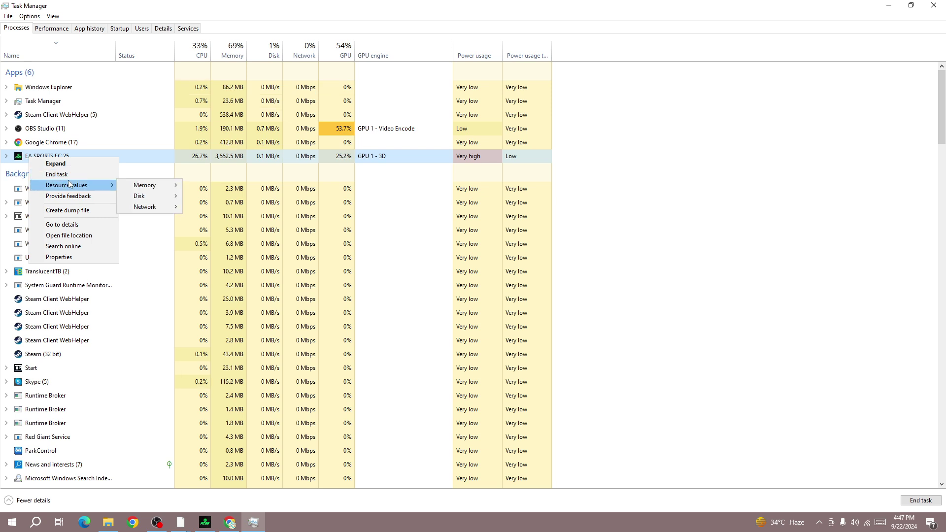
click(714, 138)
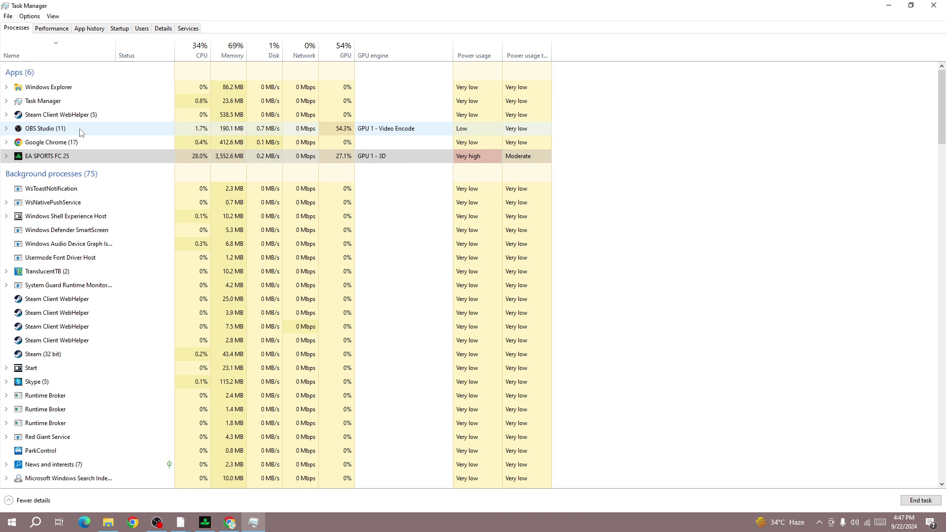
Step: Inspect the Steam Client WebHelper process, then close Task Manager
right_click(55, 120)
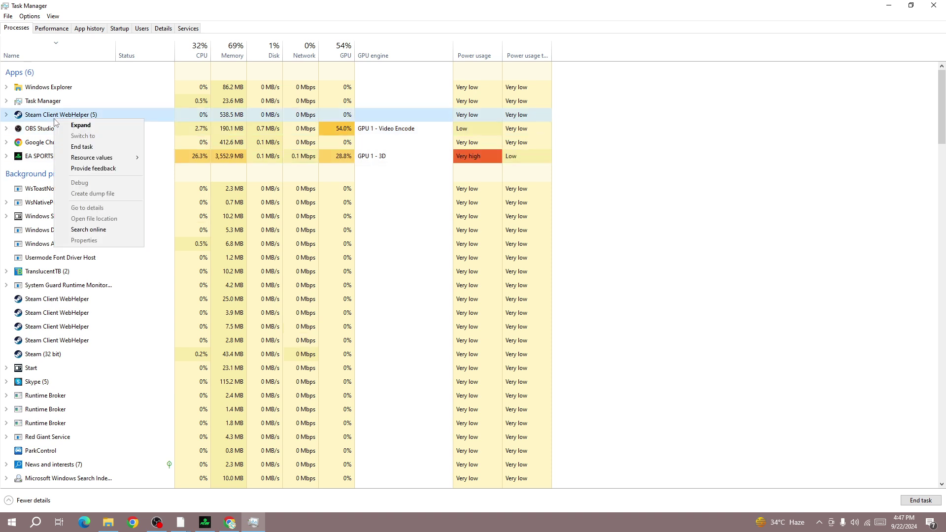
click(604, 187)
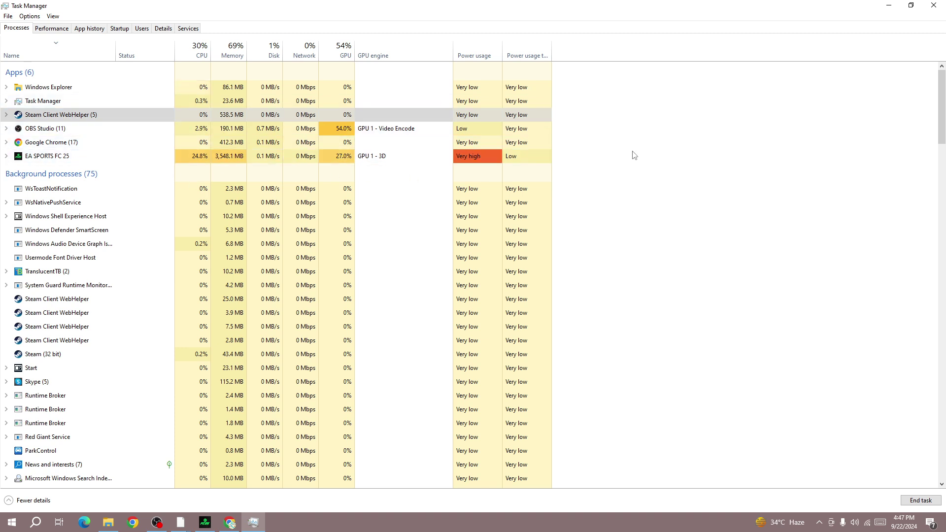
click(933, 6)
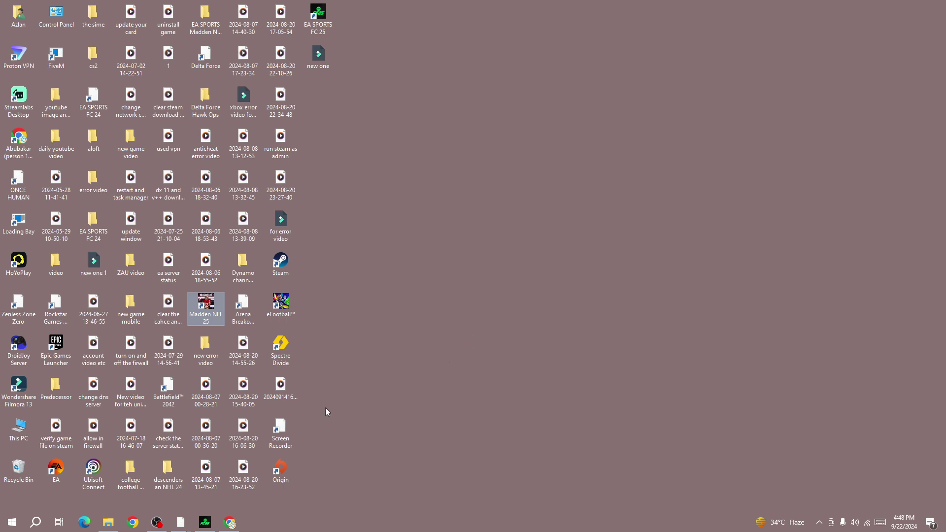
Step: Run Steam as administrator from its desktop shortcut
click(280, 261)
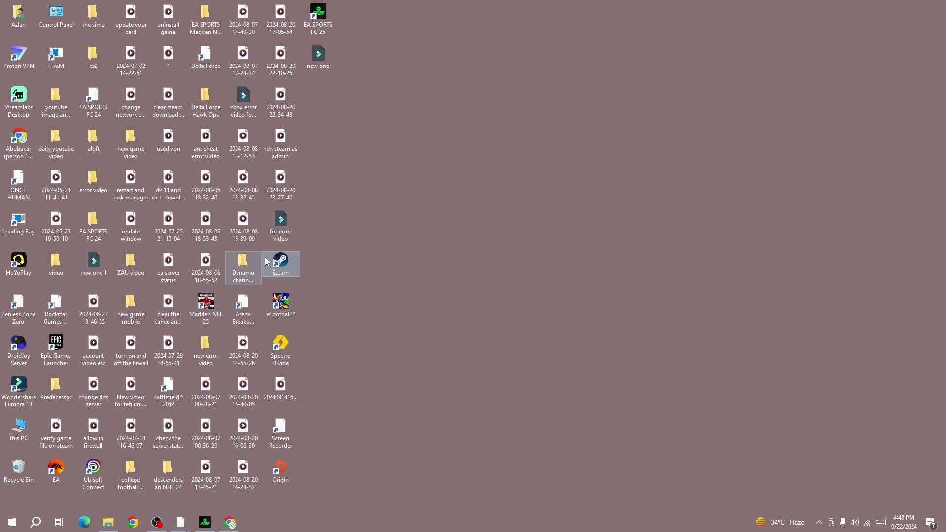
right_click(281, 265)
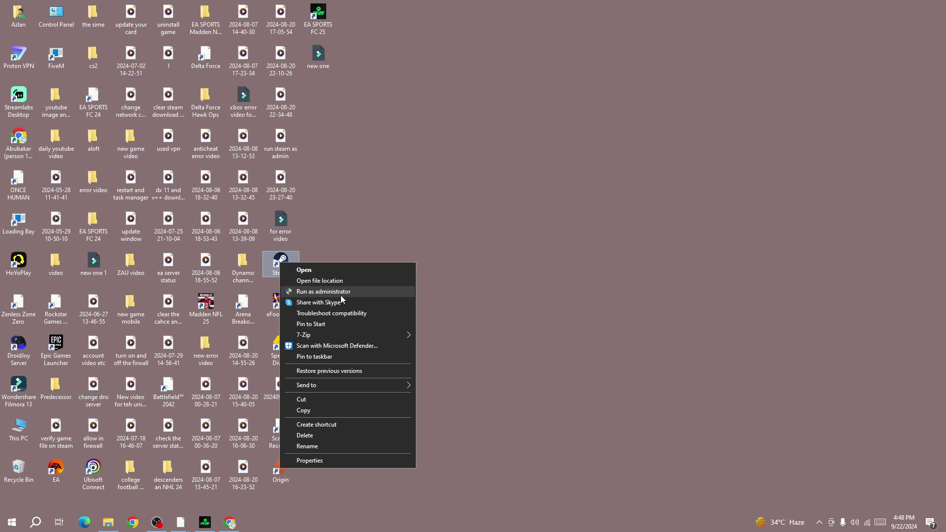
click(501, 303)
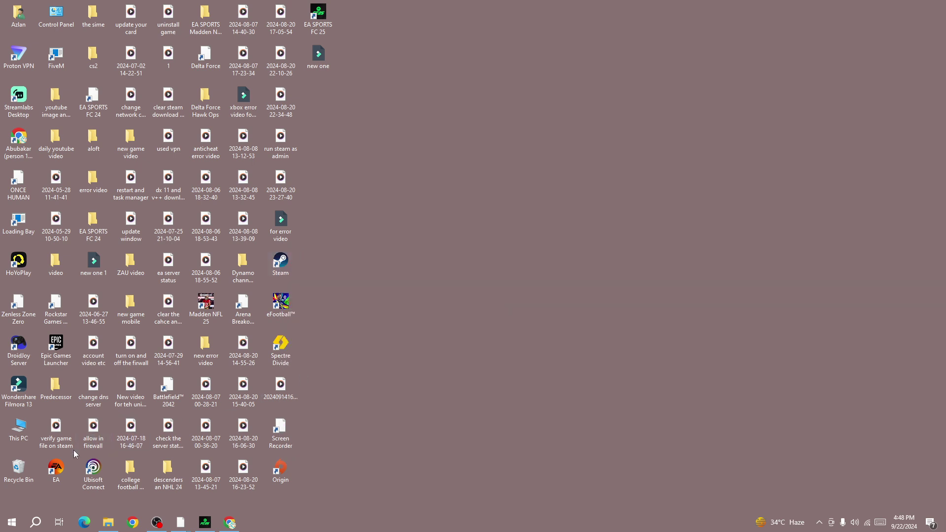
Step: Run the EA app as administrator from its desktop shortcut
click(57, 478)
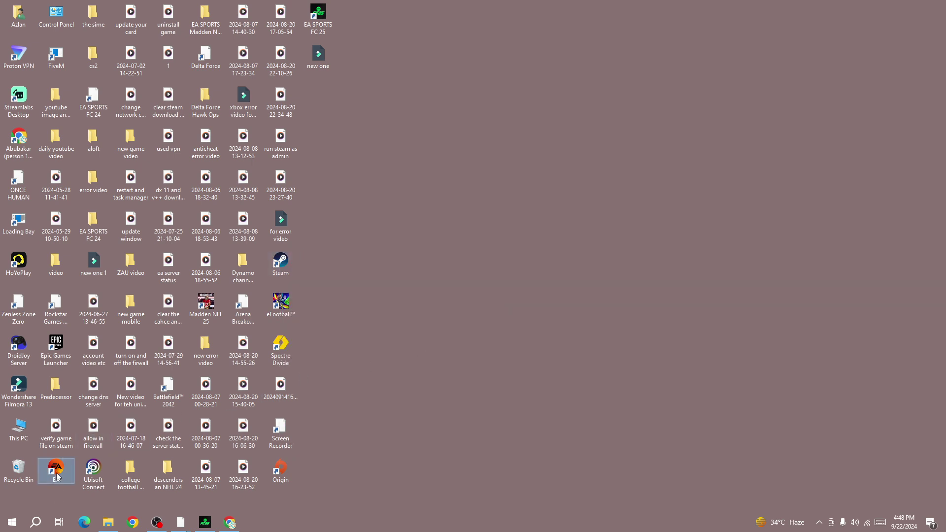
right_click(57, 475)
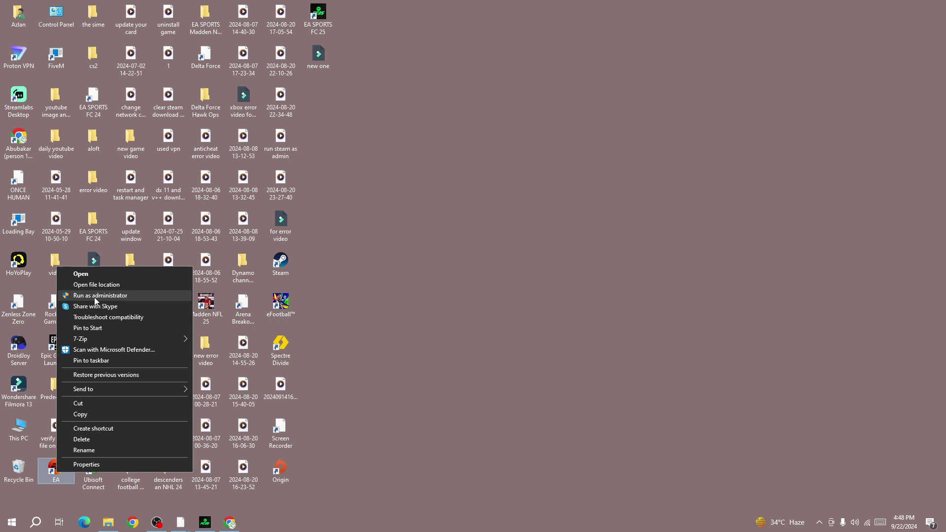
click(367, 308)
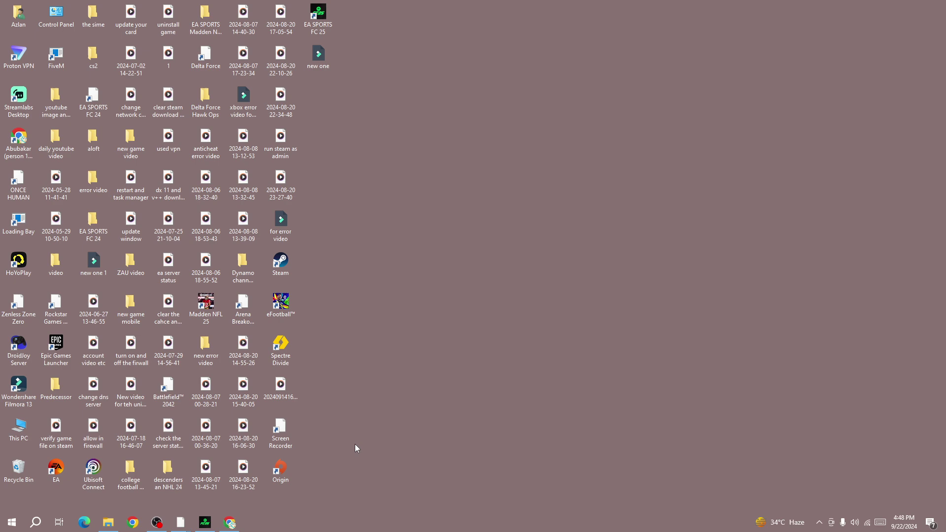
Step: Search the web for a wifi speed test from Chrome's address bar
click(230, 522)
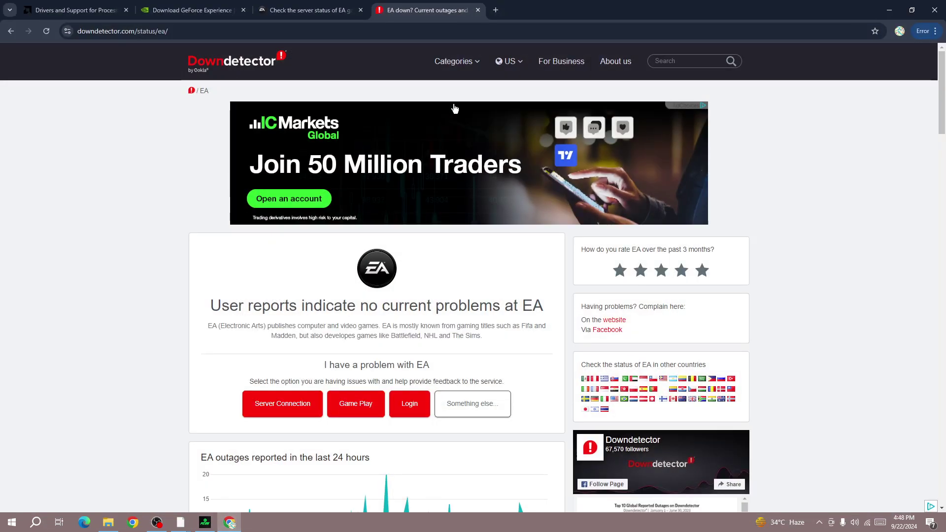
click(472, 33)
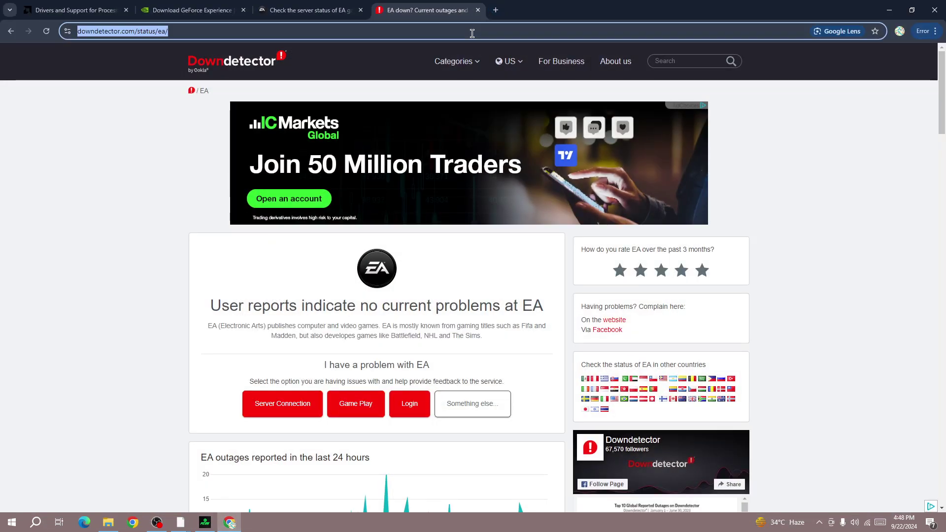
text(wi)
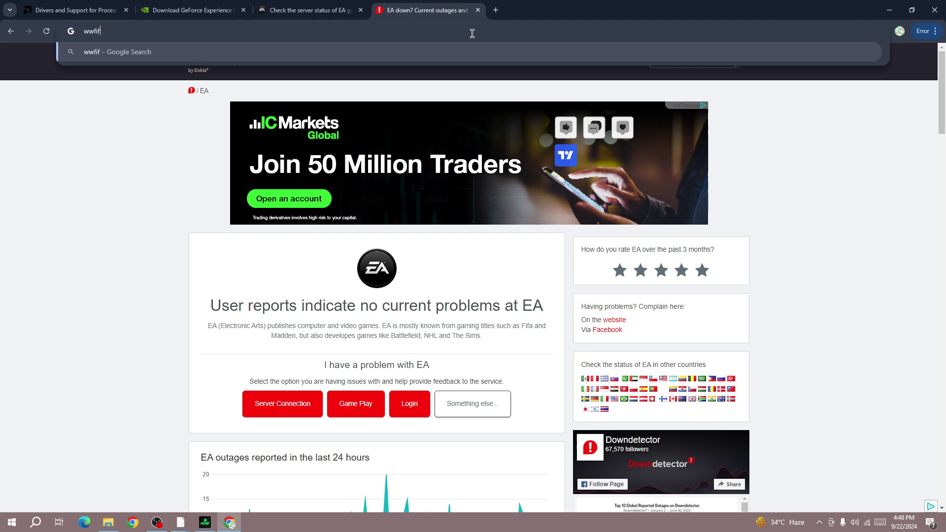
text(f)
key(Return)
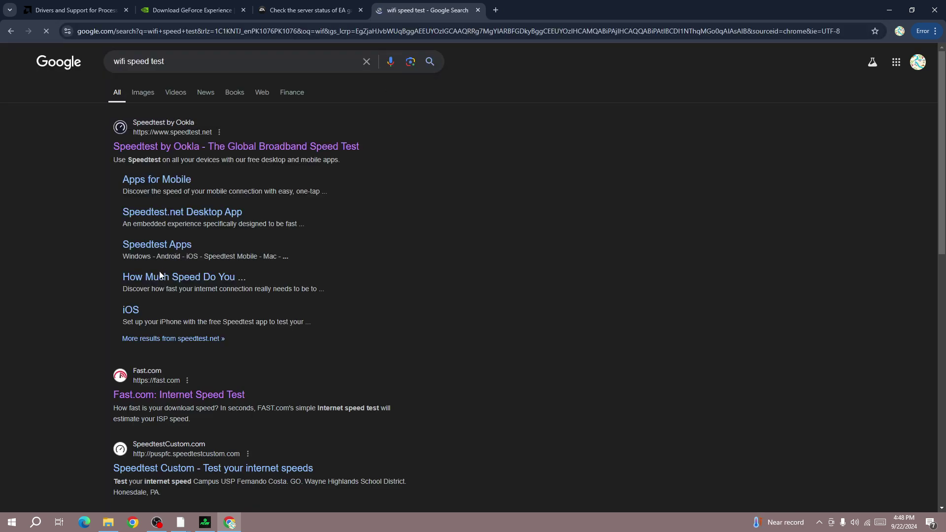
Step: Run the Fast.com speed test, highlight the roughly 20 Mbps result, then minimise Chrome
click(138, 394)
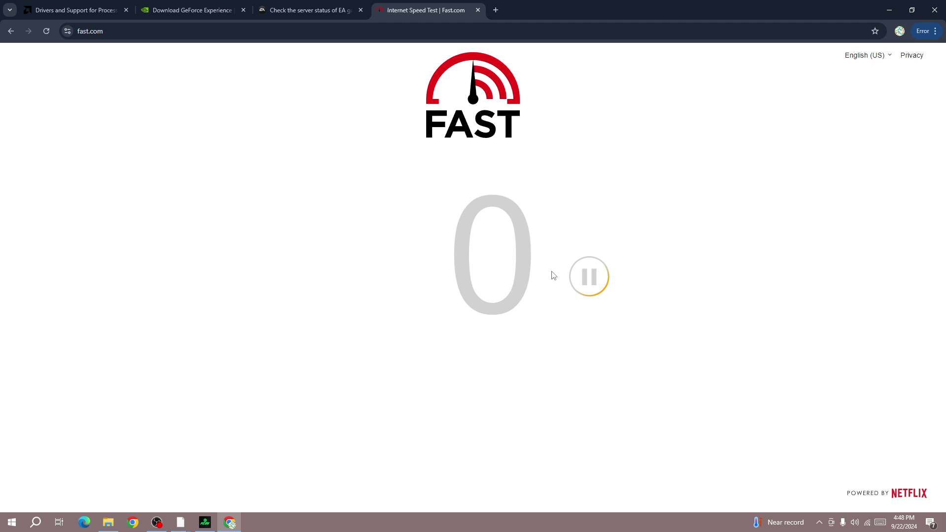
drag(612, 295, 228, 249)
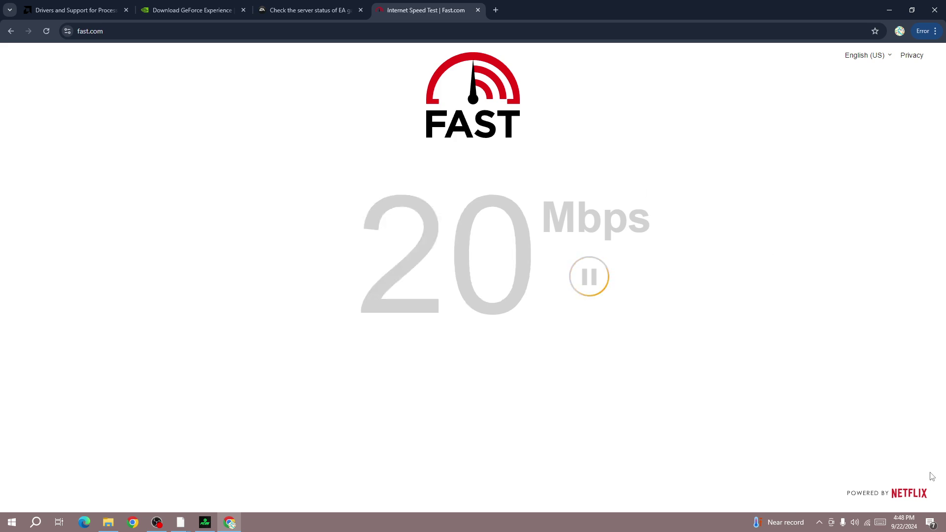
click(889, 9)
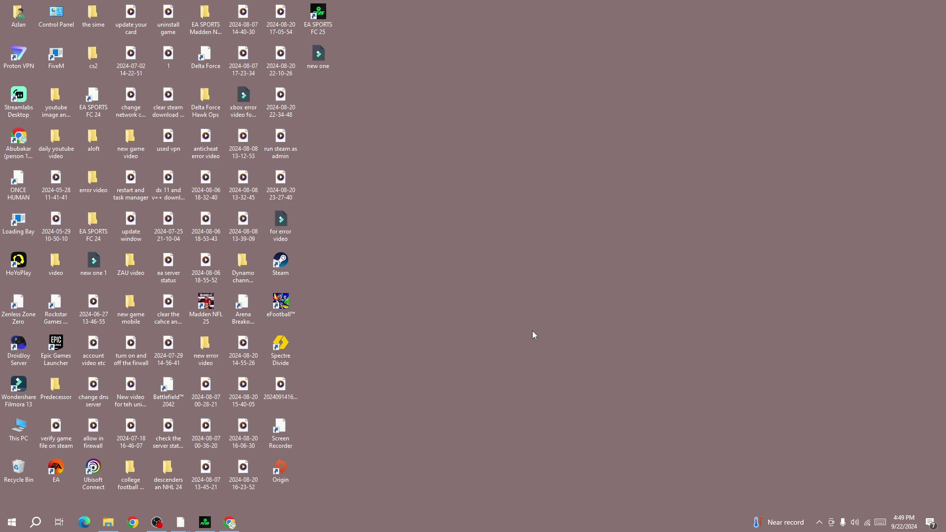
Step: Launch Control Panel from the Run box
key(super+r)
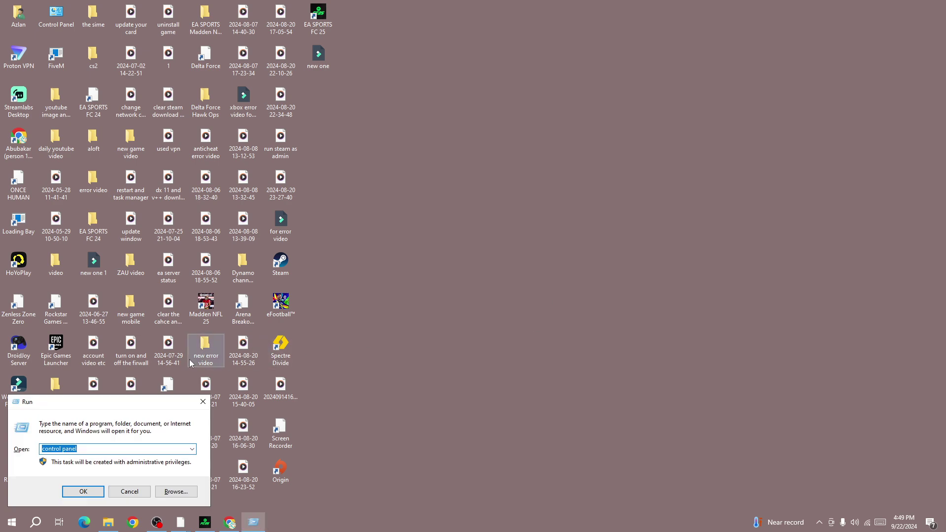
drag(139, 405, 400, 165)
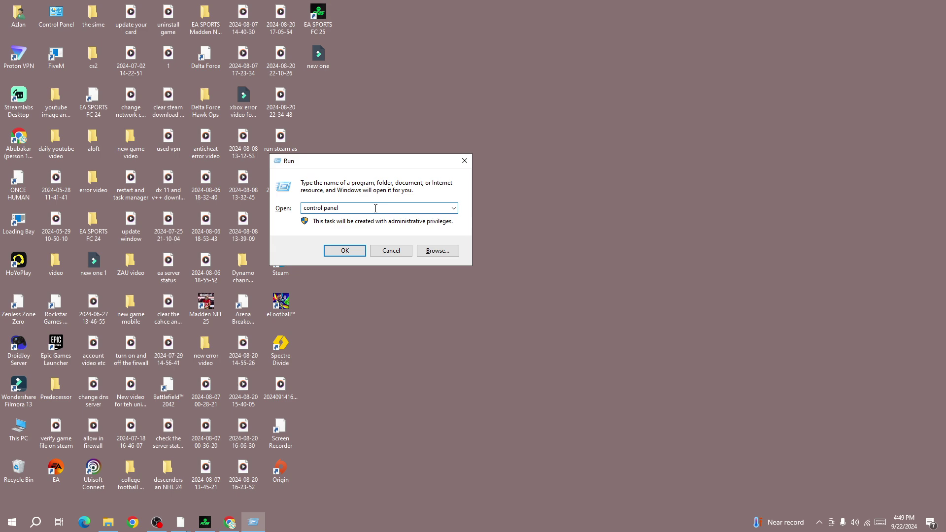
click(360, 253)
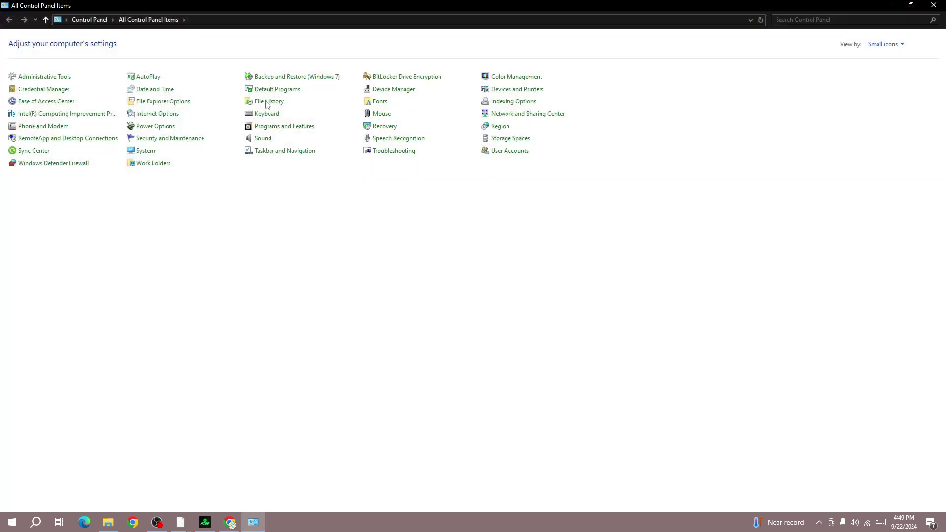
Step: Search Control Panel for 'fir' and open Windows Defender Firewall
click(809, 18)
text(fir)
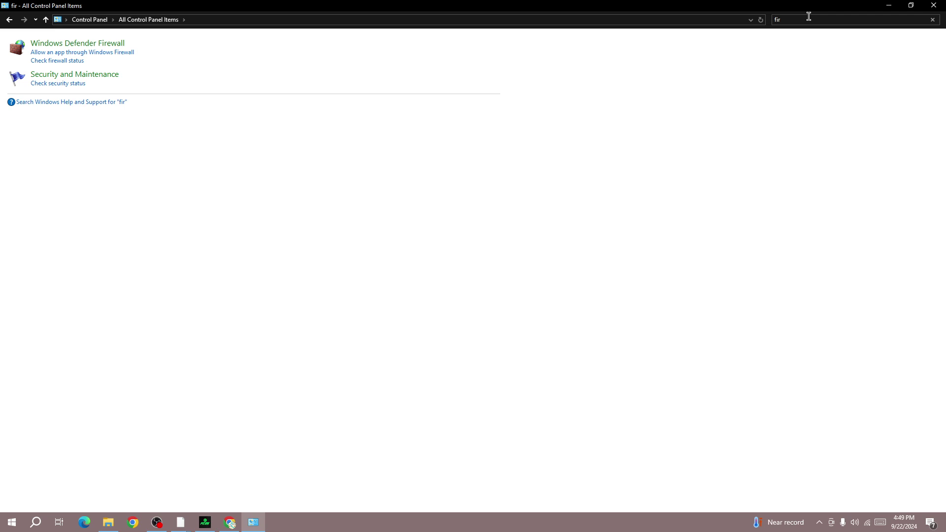
click(58, 45)
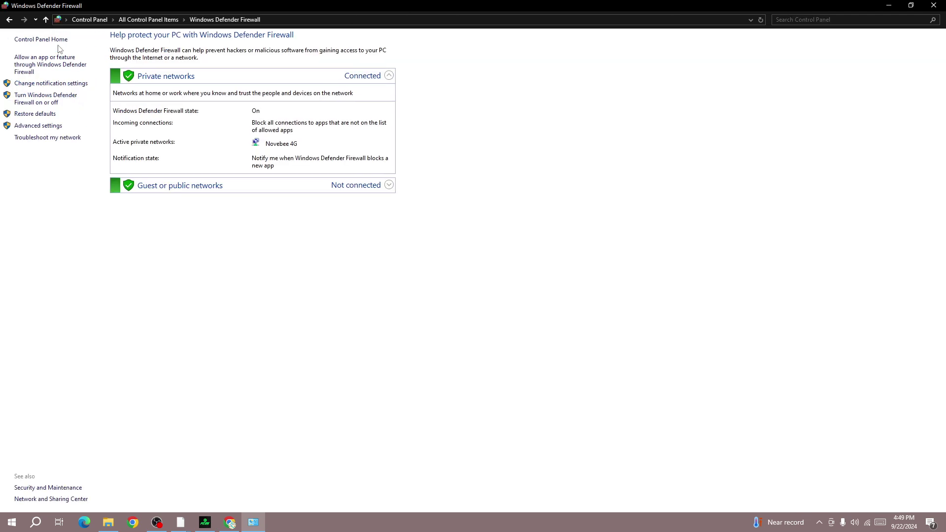
Step: Check the allowed apps list, return, then open 'Turn Windows Defender Firewall on or off'
click(27, 71)
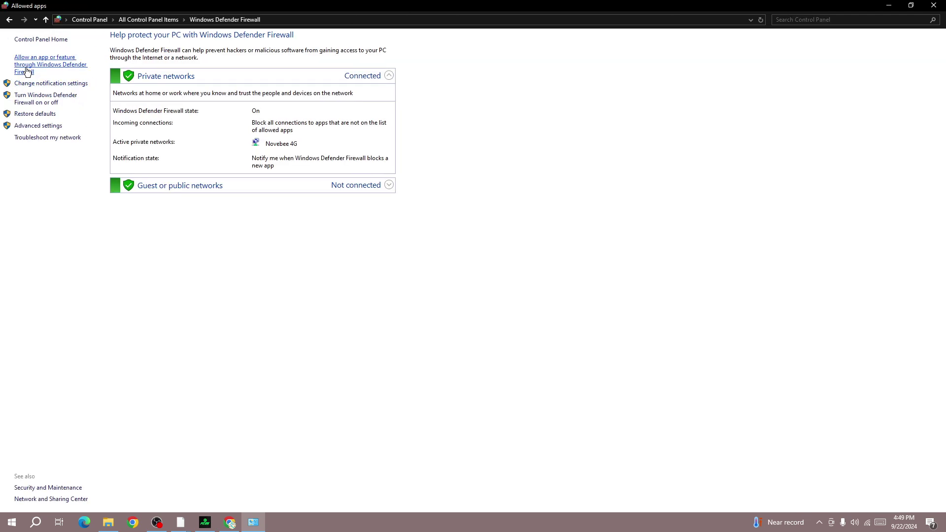
click(9, 19)
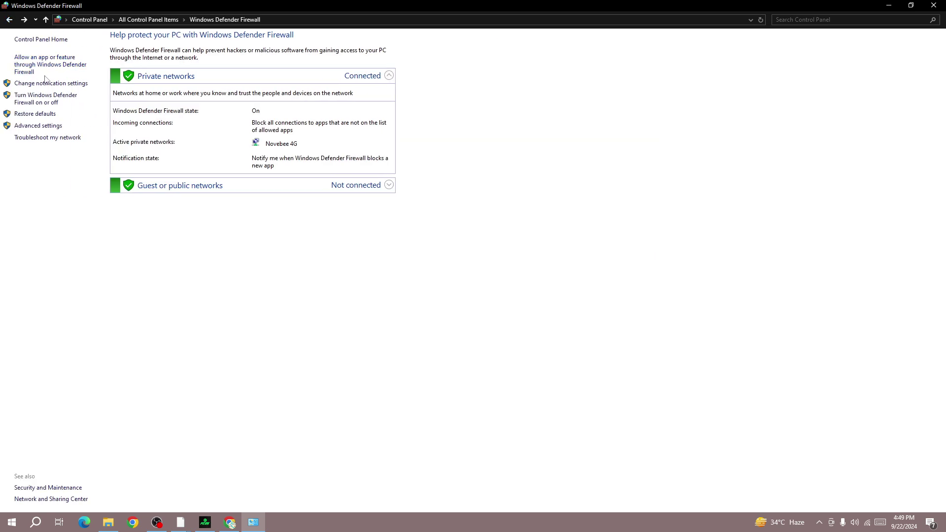
click(37, 101)
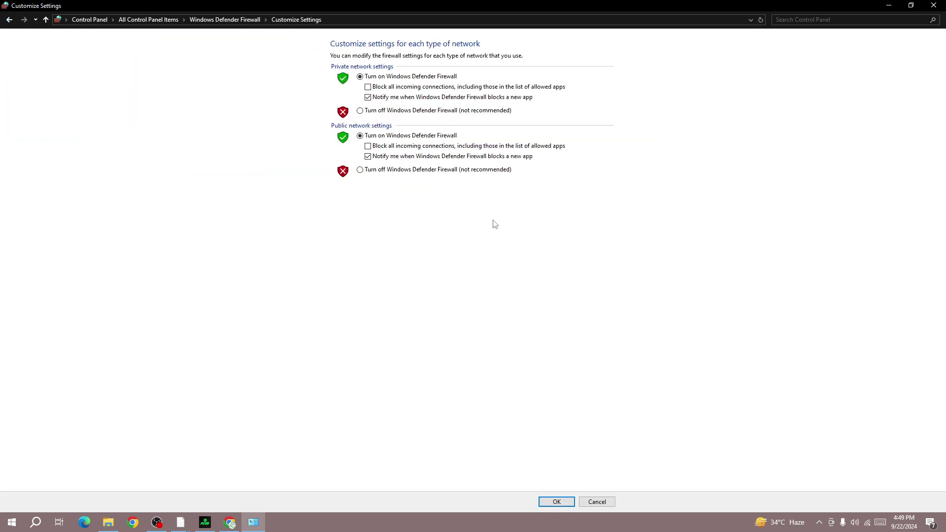